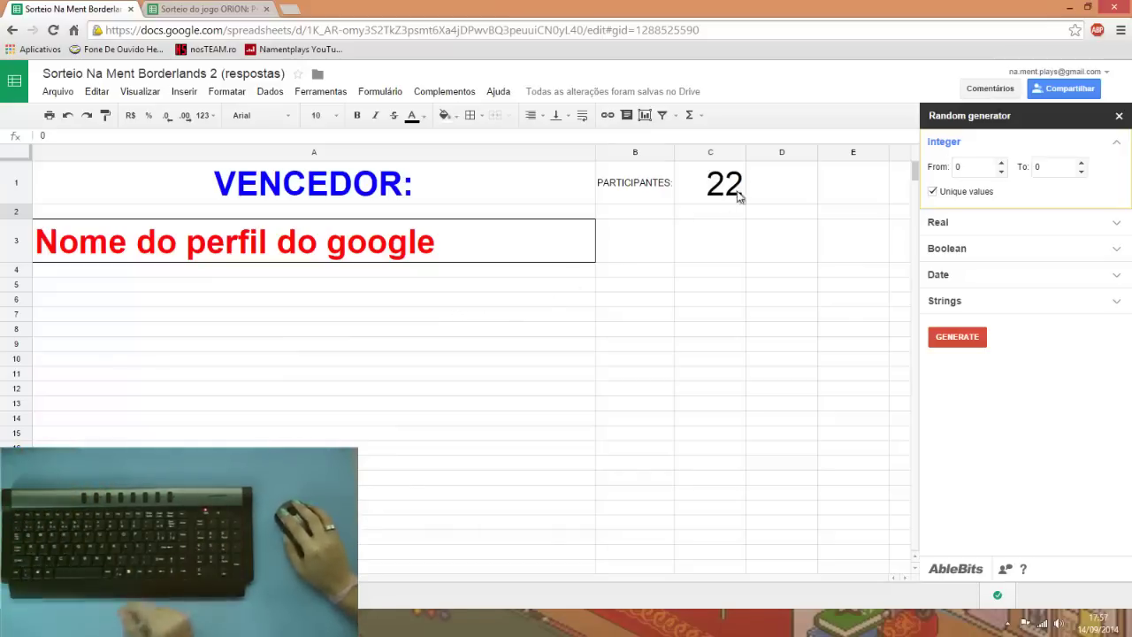
# Check the ORION: Prelude raffle sheet, then set the Borderlands 2 sheet's random integer range from 1 to 22.
pyautogui.click(167, 10)
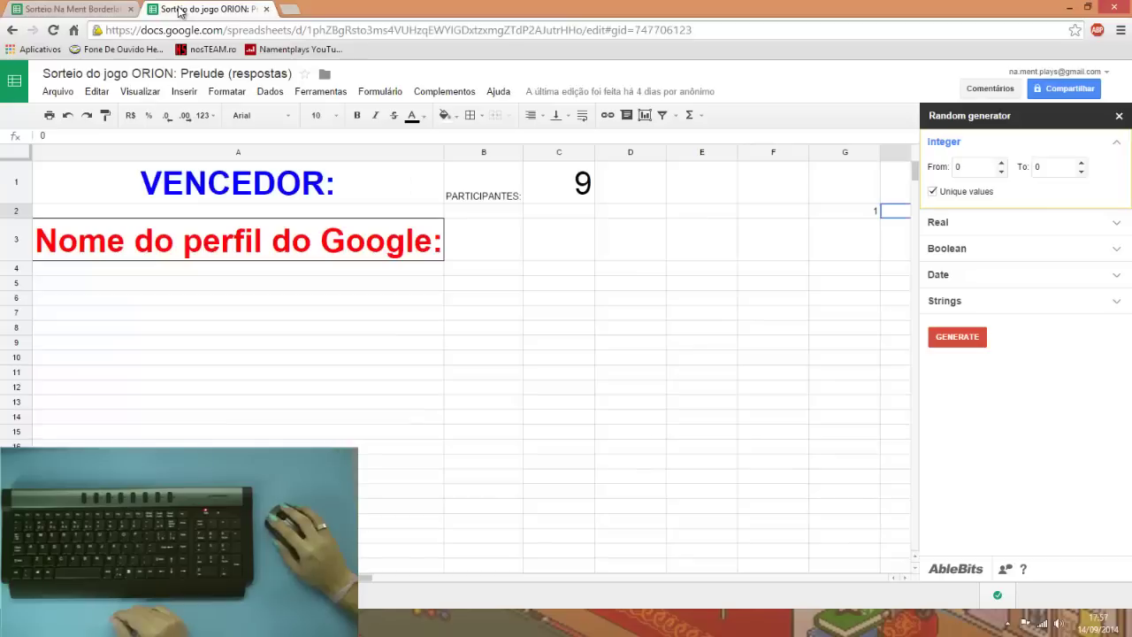
pyautogui.click(80, 11)
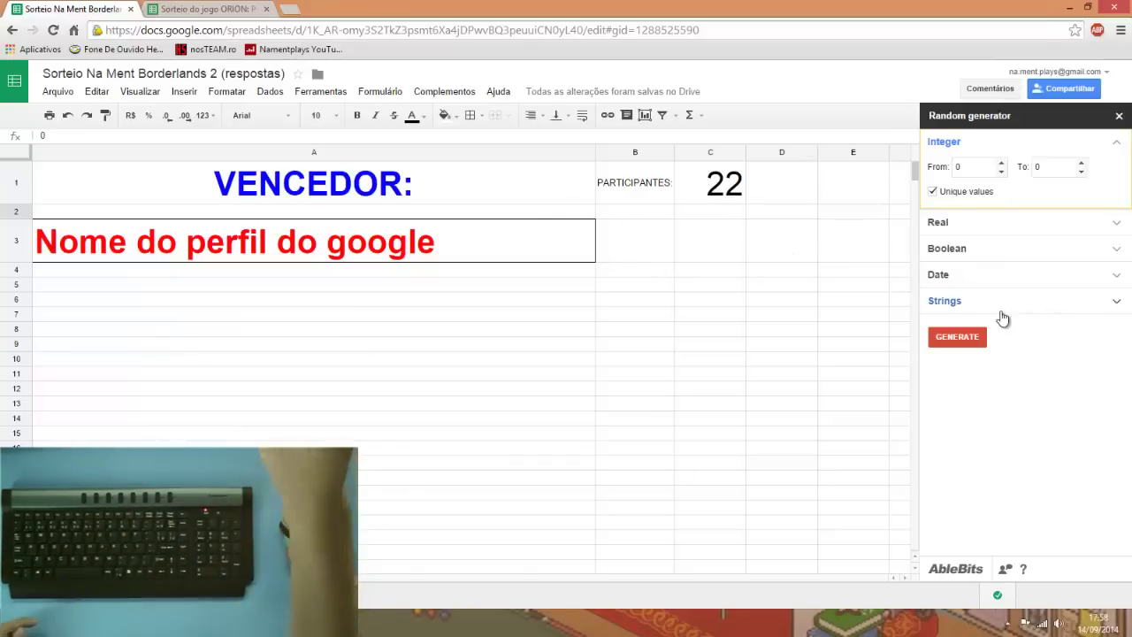
pyautogui.click(1045, 167)
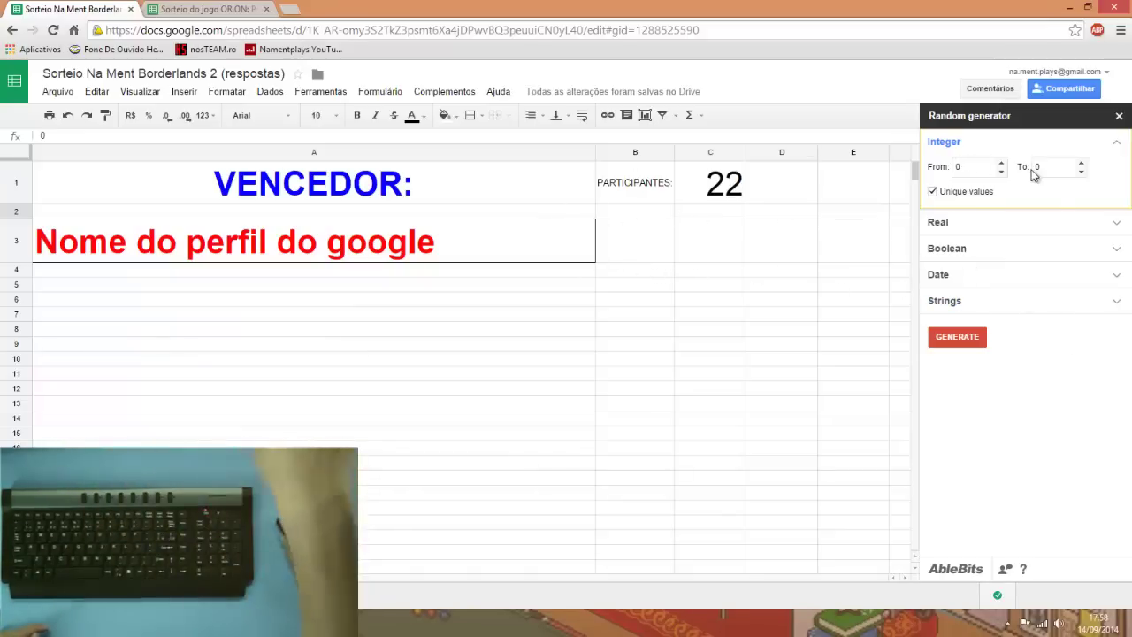
pyautogui.press('BackSpace')
pyautogui.write('2')
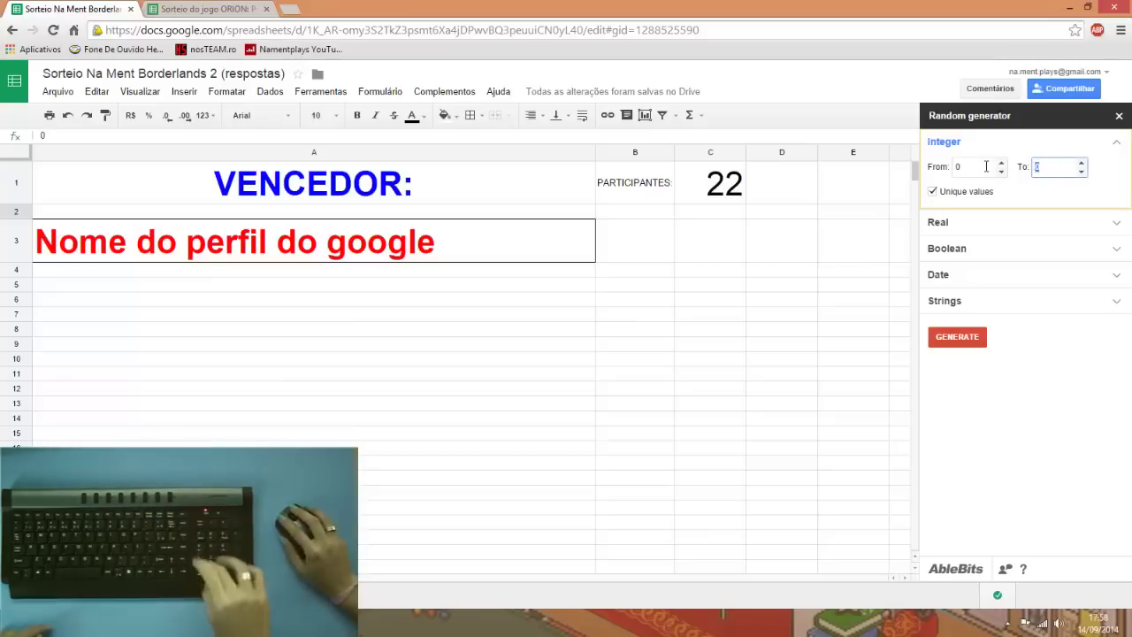
pyautogui.hotkey('shift', 'Tab')
pyautogui.write('2')
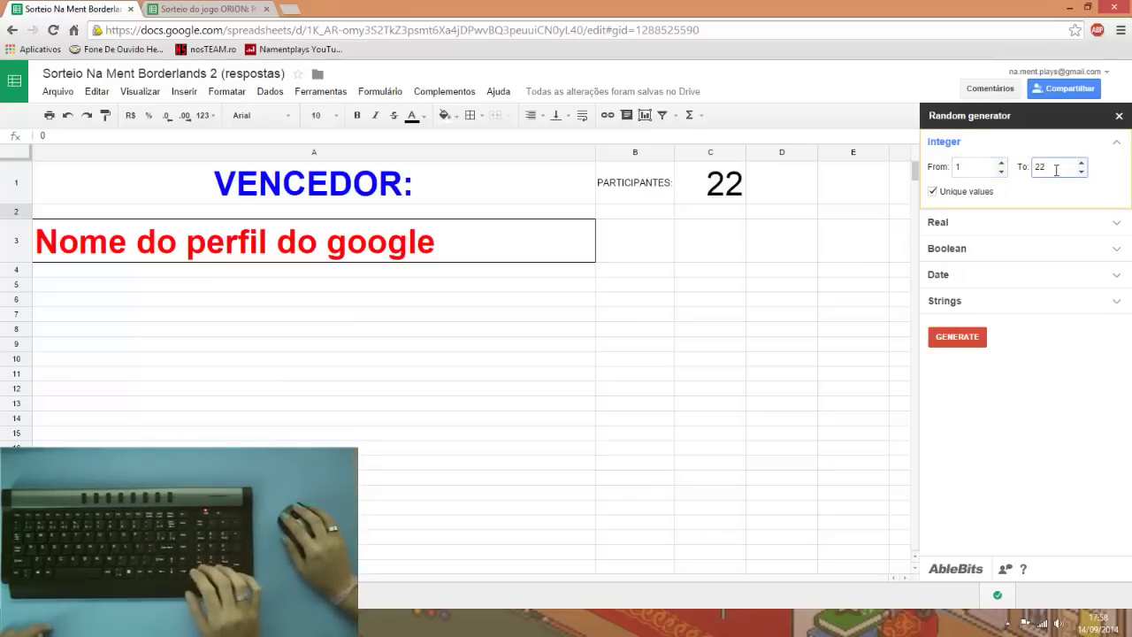
# Generate a series of test draws in the Borderlands 2 sheet using unique random integers from 1 to 22.
pyautogui.click(973, 340)
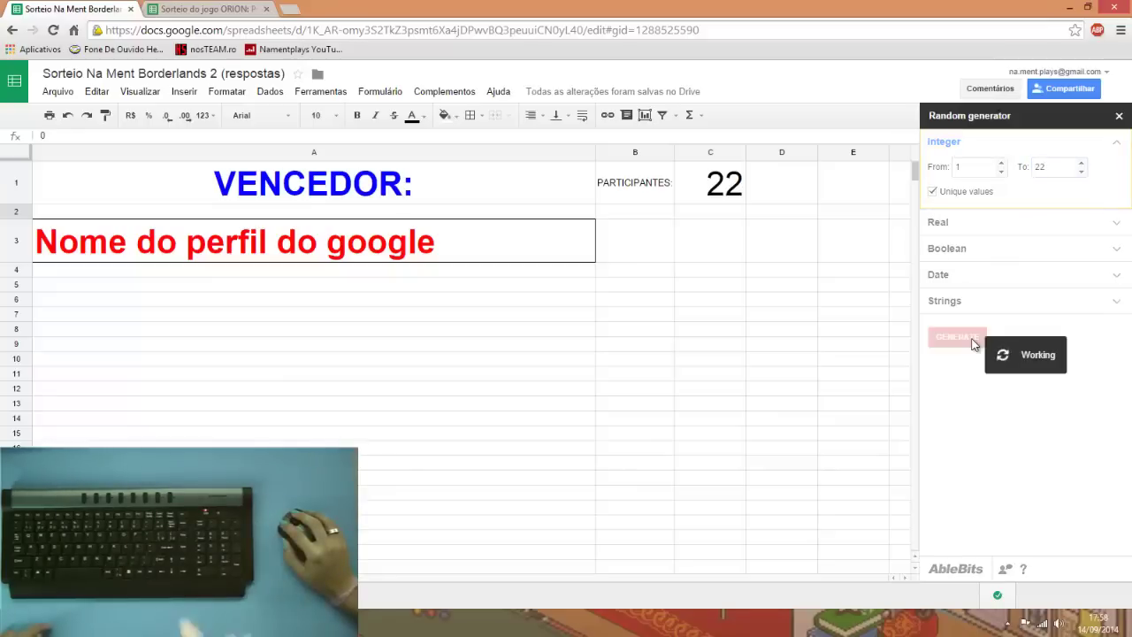
pyautogui.click(973, 339)
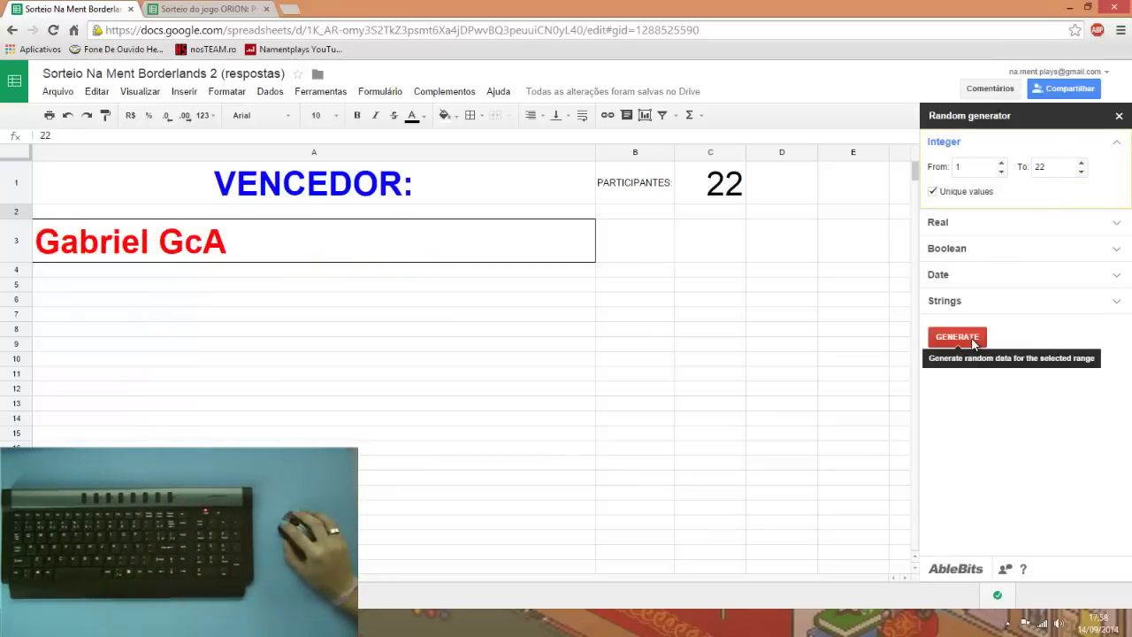
pyautogui.click(973, 339)
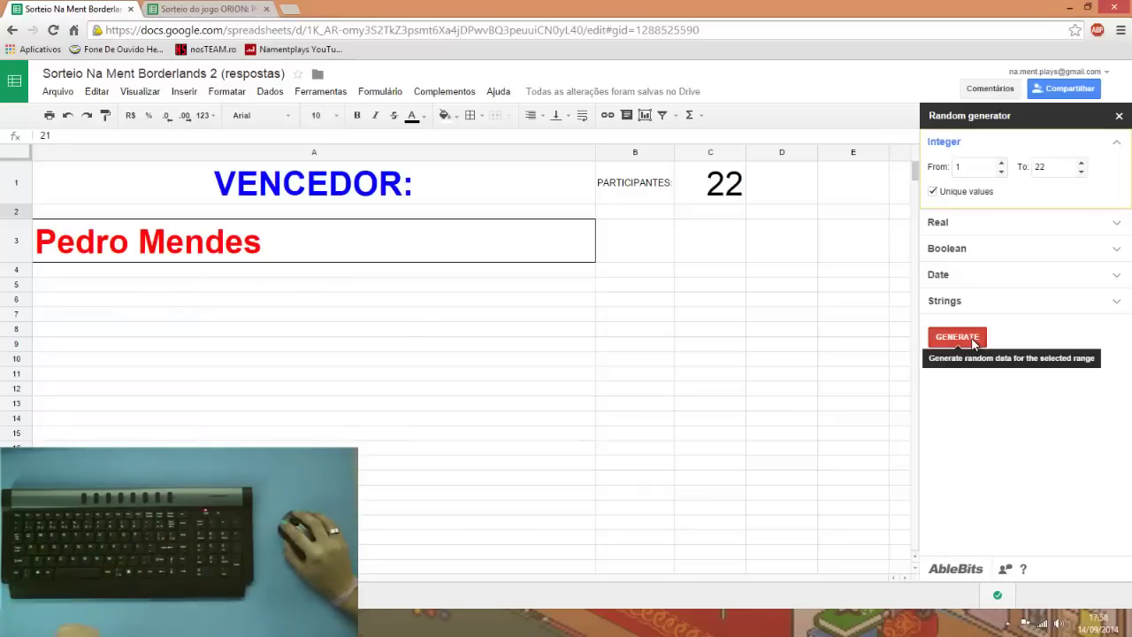
pyautogui.click(973, 341)
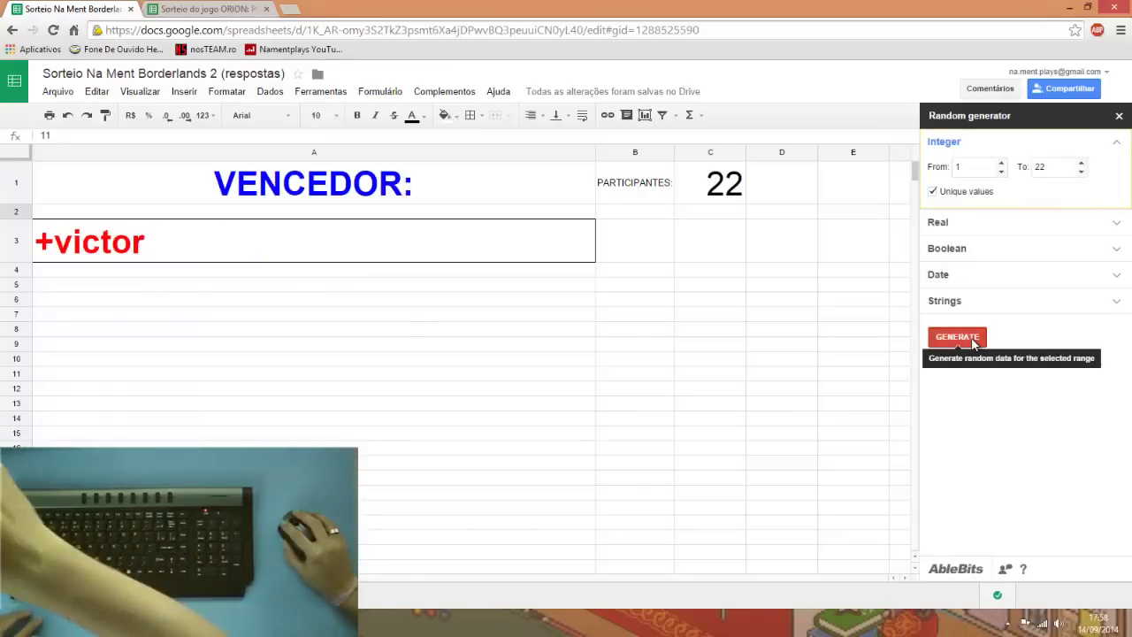
pyautogui.click(972, 340)
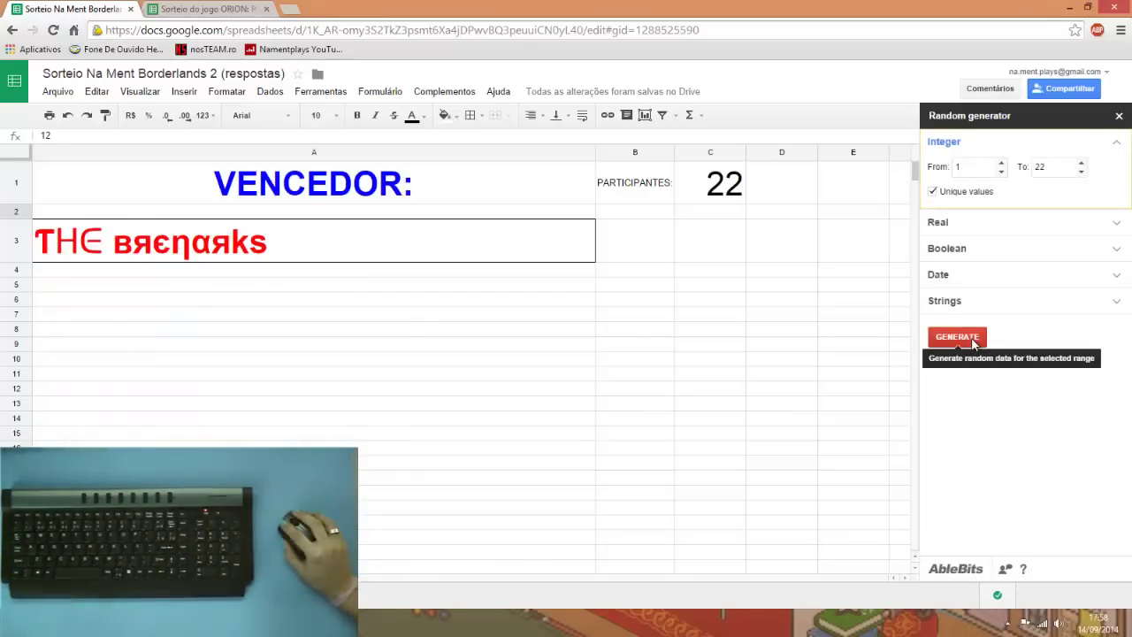
pyautogui.click(972, 340)
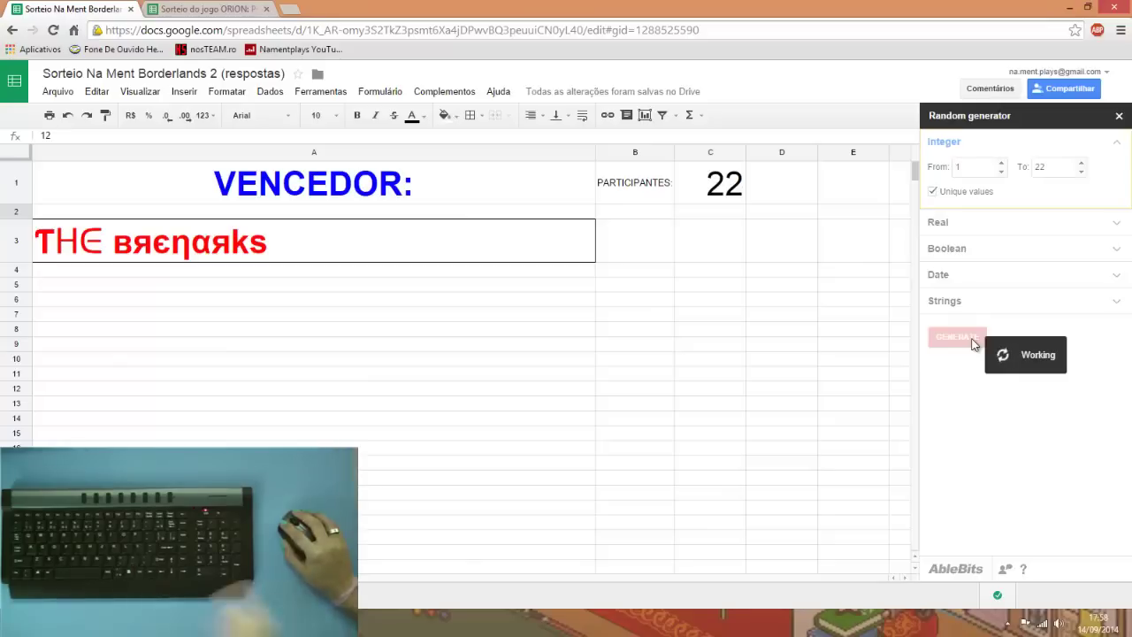
pyautogui.click(972, 341)
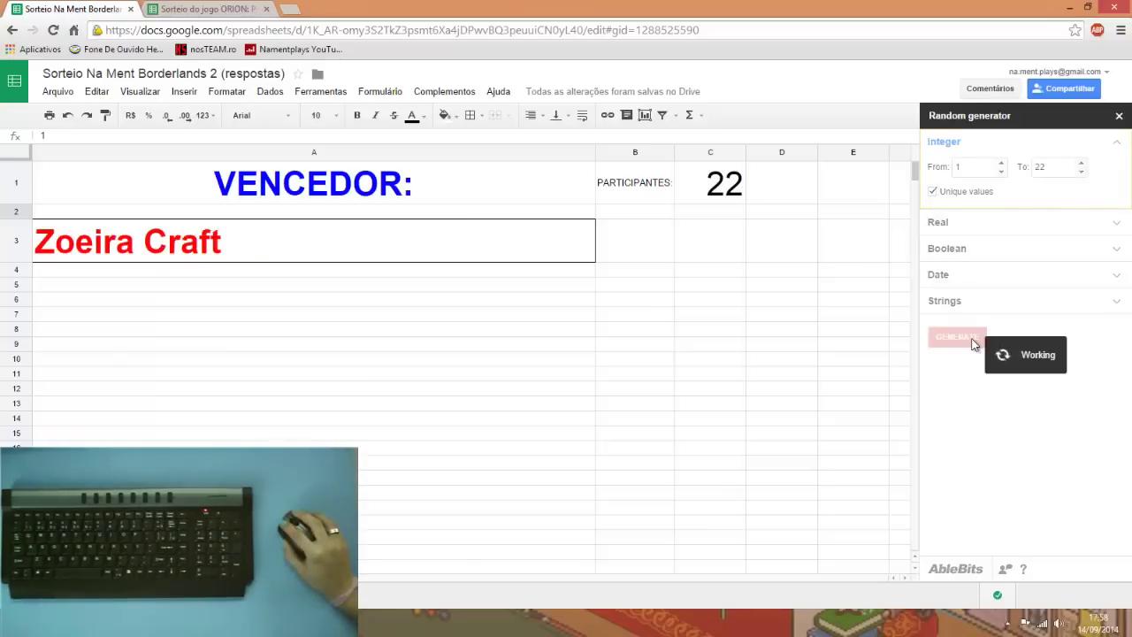
pyautogui.click(972, 340)
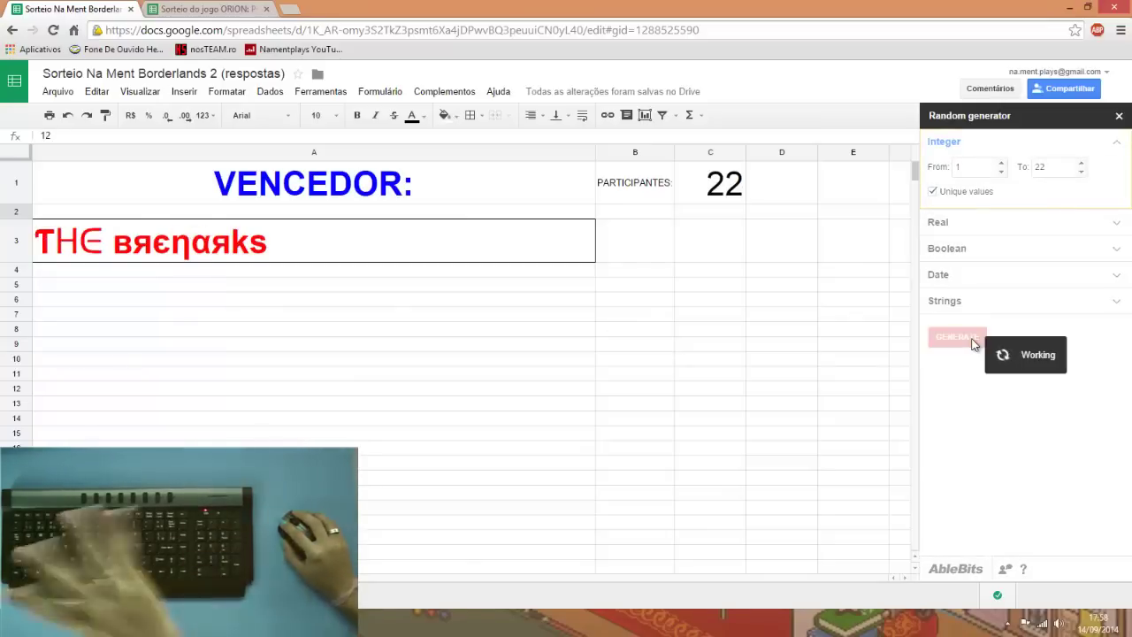
pyautogui.click(973, 340)
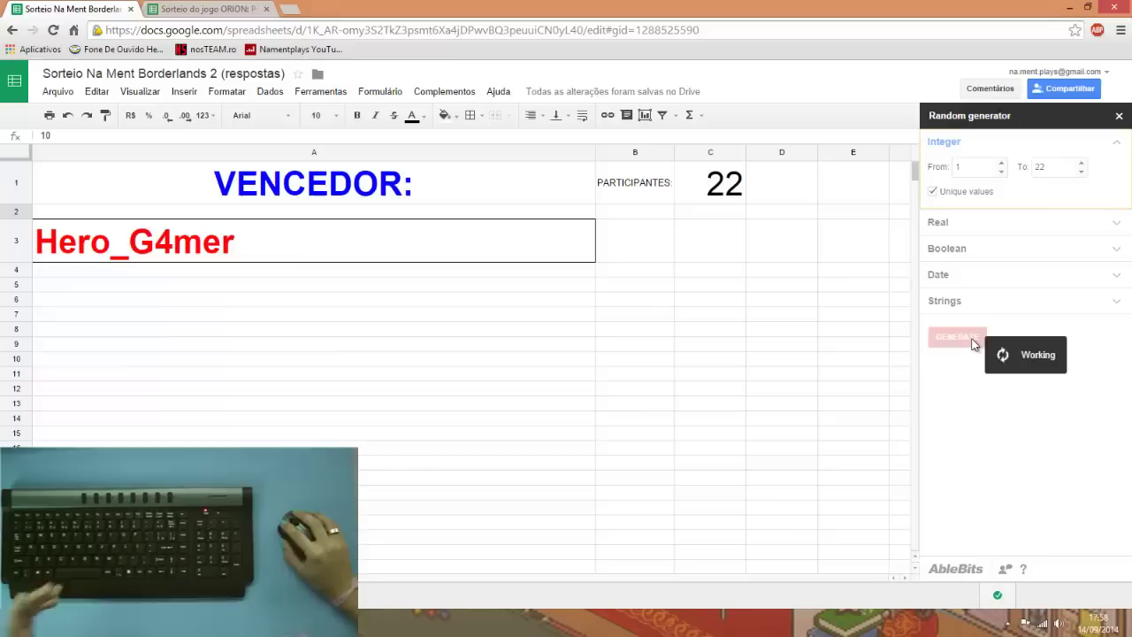
pyautogui.click(972, 340)
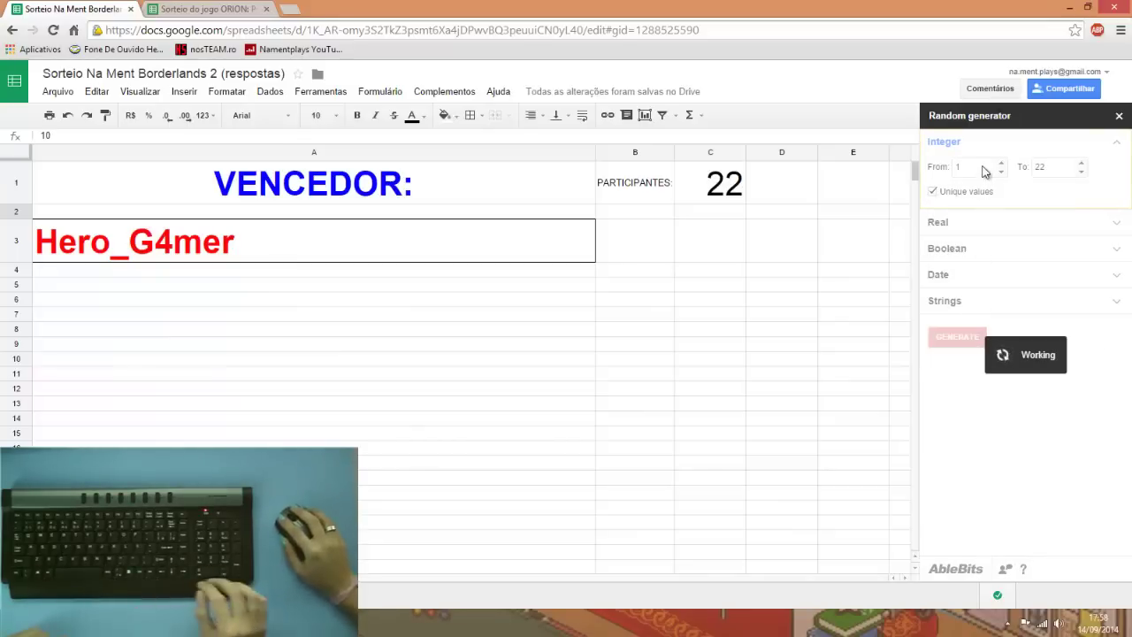
# Reset the random integer range to 0 through 0 and generate the value to clear the test winner.
pyautogui.doubleClick(1053, 167)
pyautogui.write('0')
pyautogui.click(955, 339)
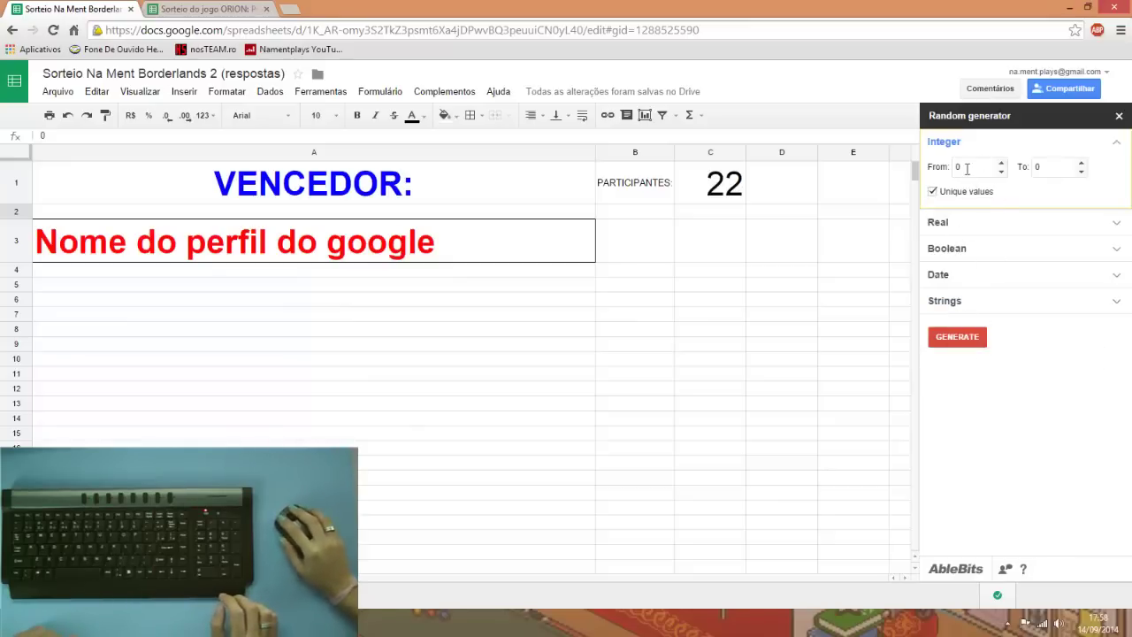
# Set the random integer range from 1 to 22 and generate two draws for the Borderlands 2 raffle.
pyautogui.write('1')
pyautogui.click(1023, 167)
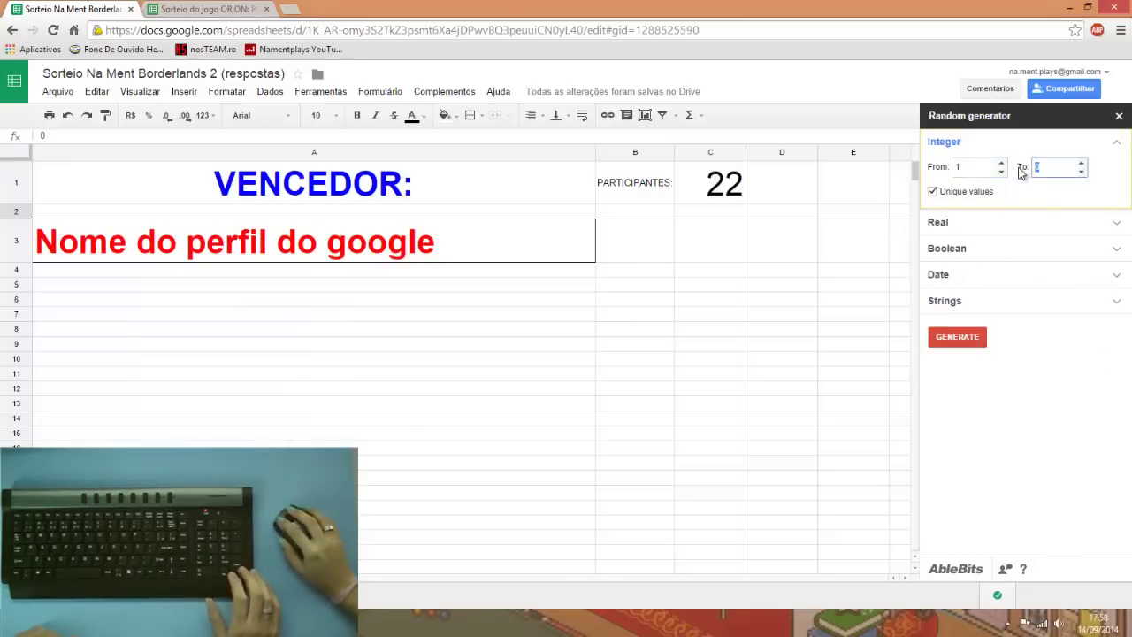
pyautogui.write('22')
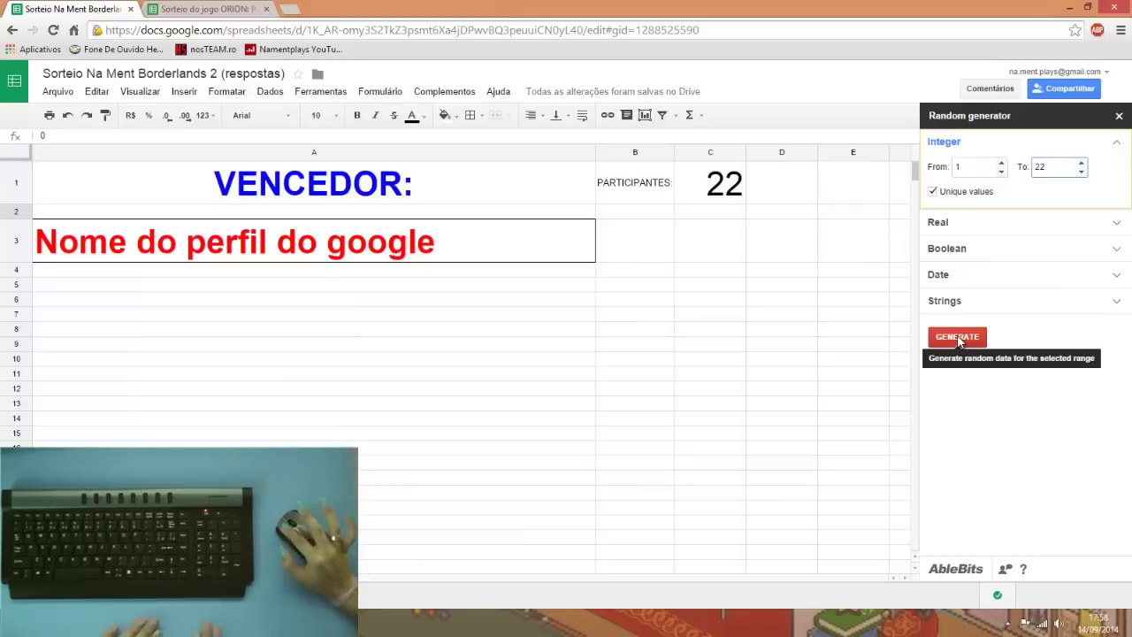
pyautogui.click(957, 338)
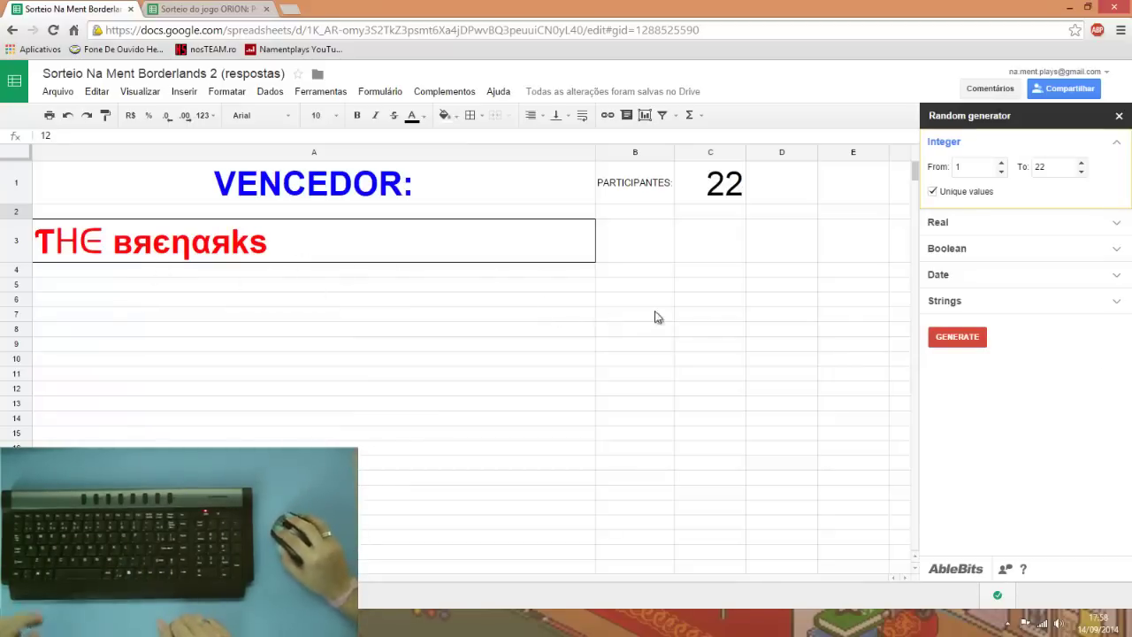
pyautogui.click(971, 344)
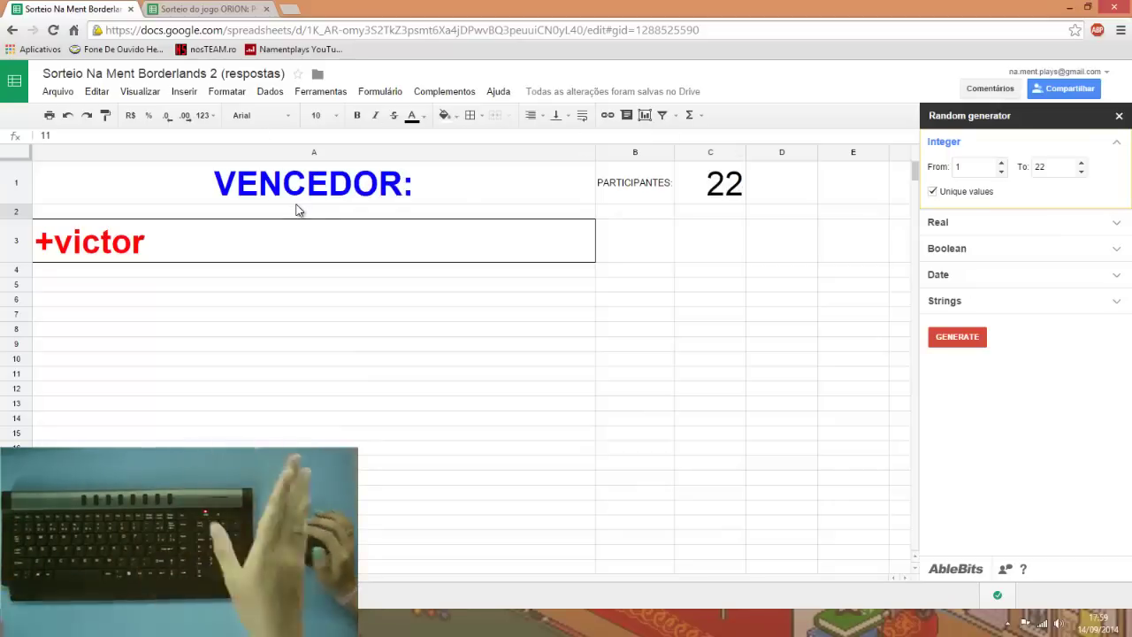
# In the ORION: Prelude raffle sheet, set the random integer range from 1 to 9 and draw the winner.
pyautogui.click(216, 13)
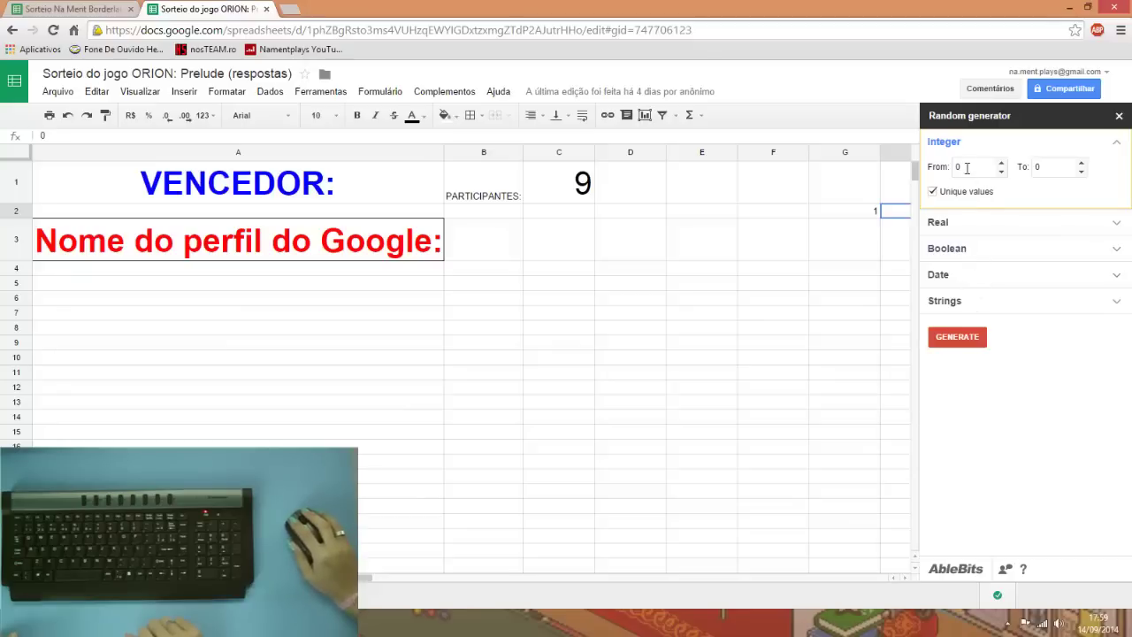
pyautogui.write('1')
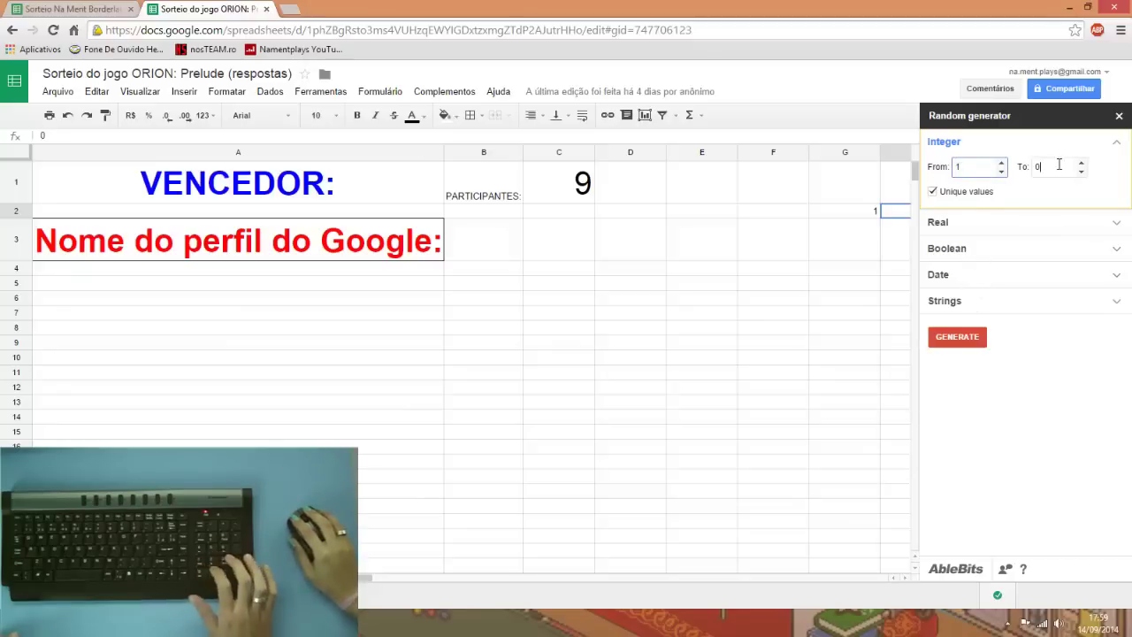
pyautogui.press('Tab')
pyautogui.write('9')
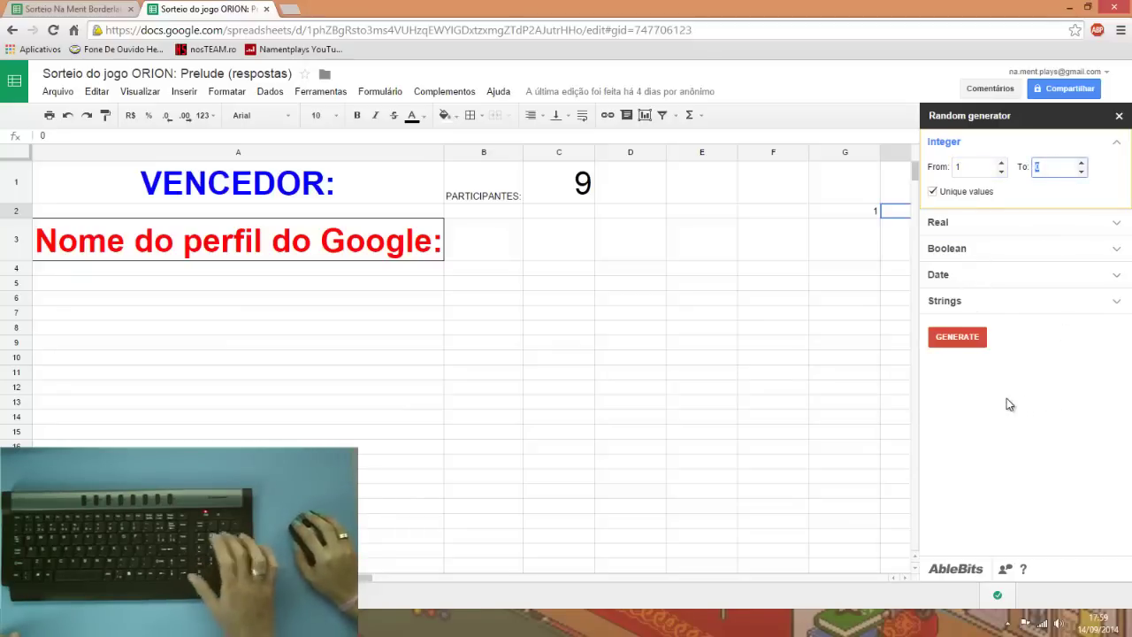
pyautogui.click(959, 341)
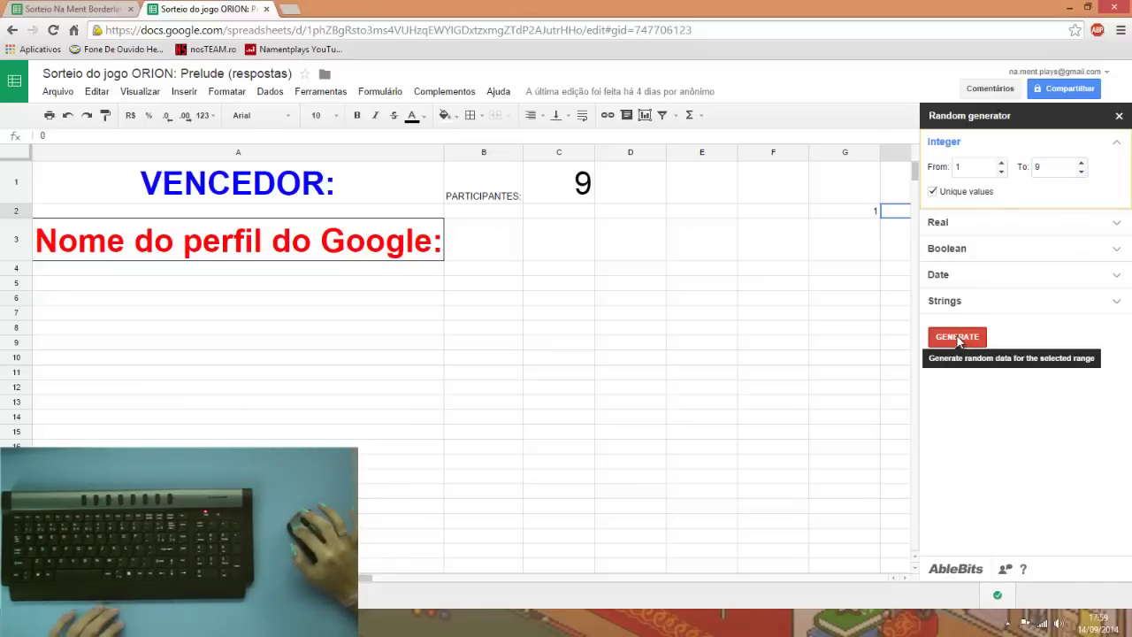
pyautogui.click(958, 342)
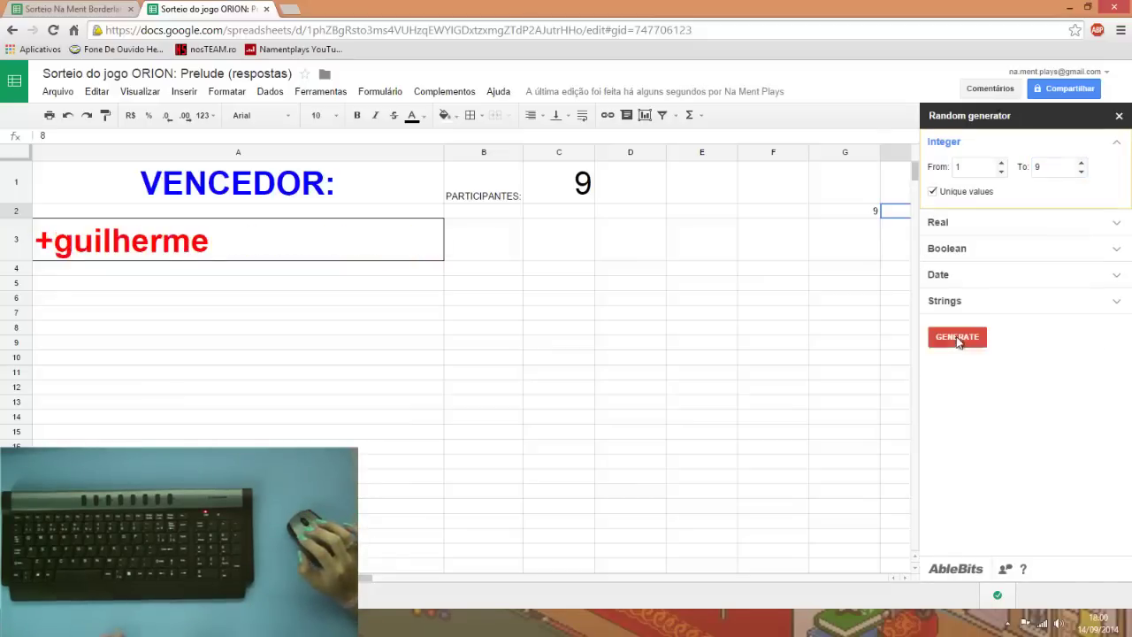